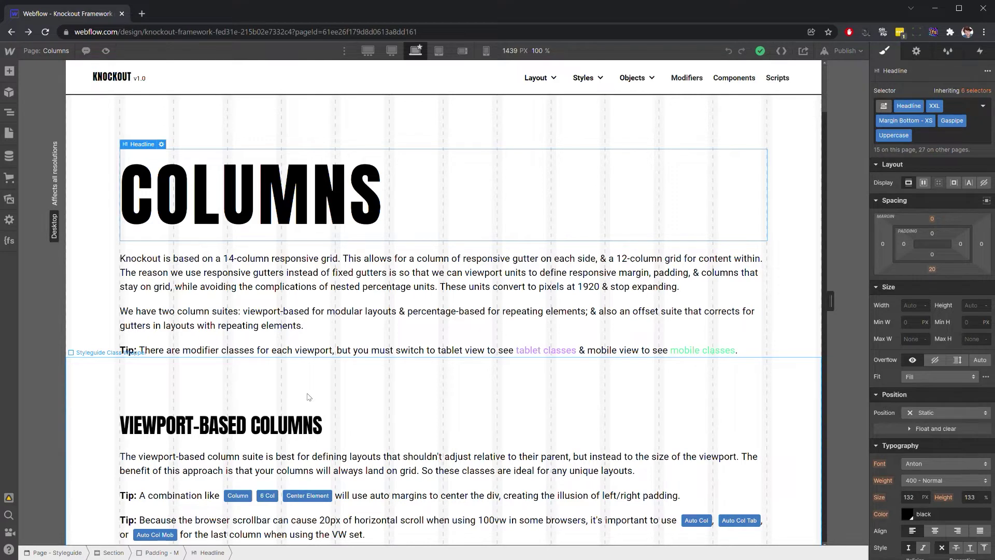
Step: Scroll down, select the filler in the 13 Col row, and open the Navigator
scroll(307, 397, down, 15)
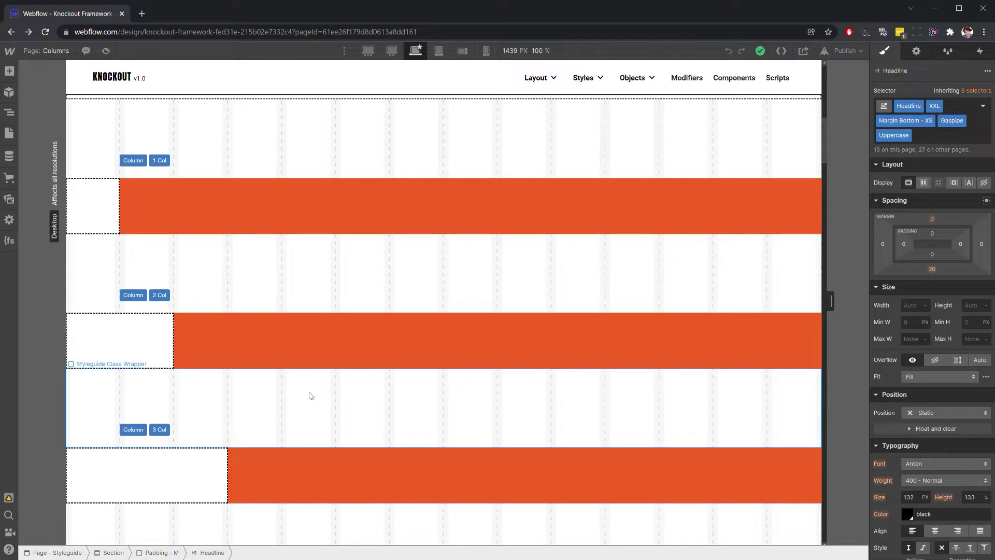
scroll(324, 396, down, 3)
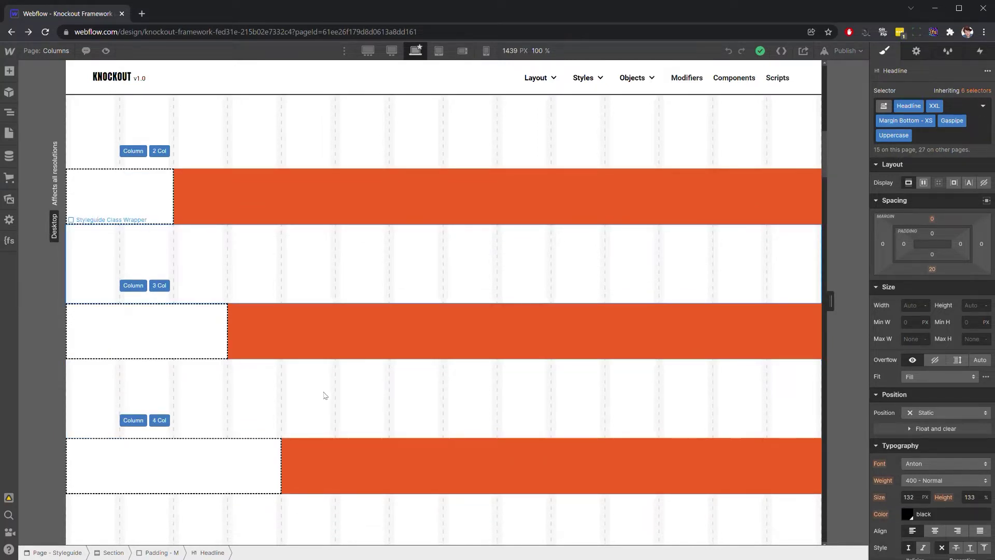
scroll(325, 396, down, 15)
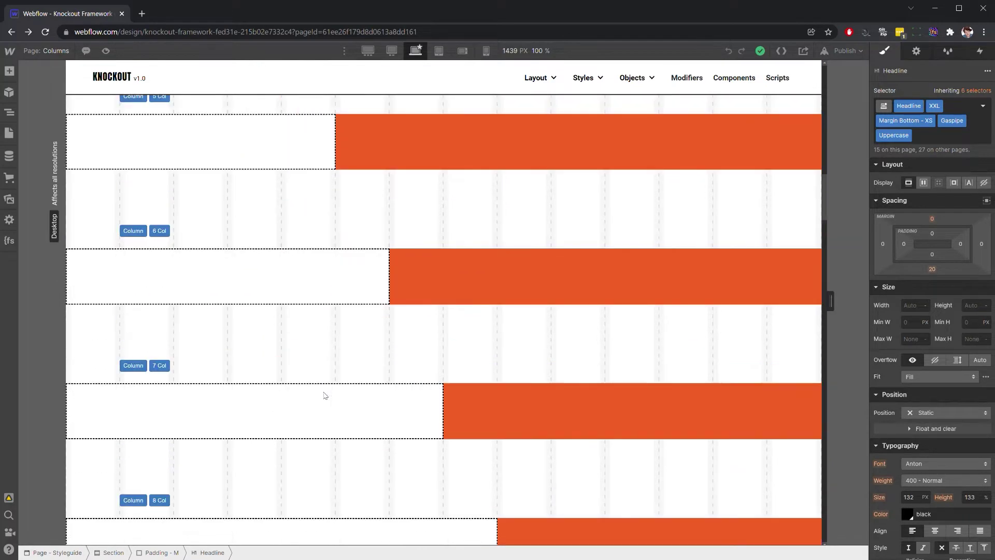
scroll(325, 396, down, 6)
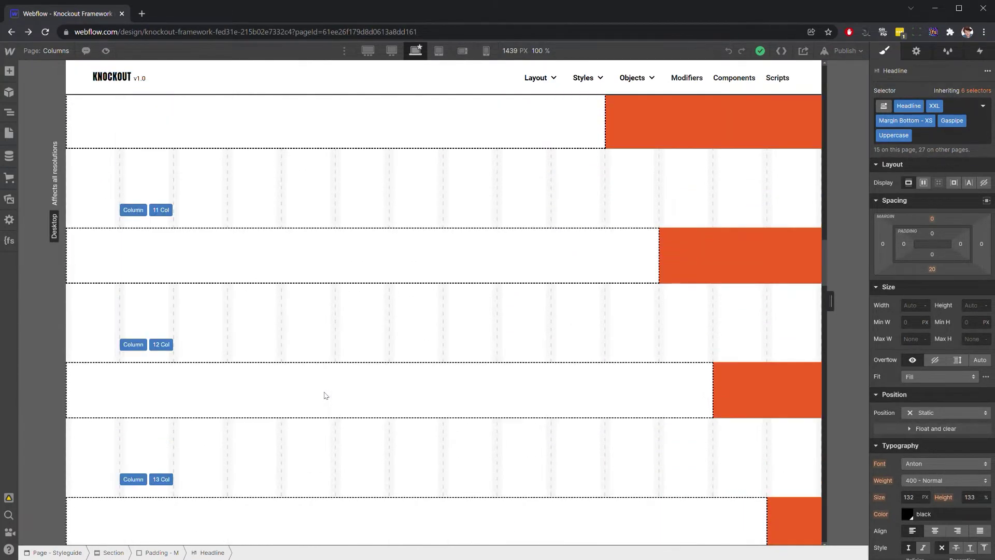
scroll(325, 395, down, 3)
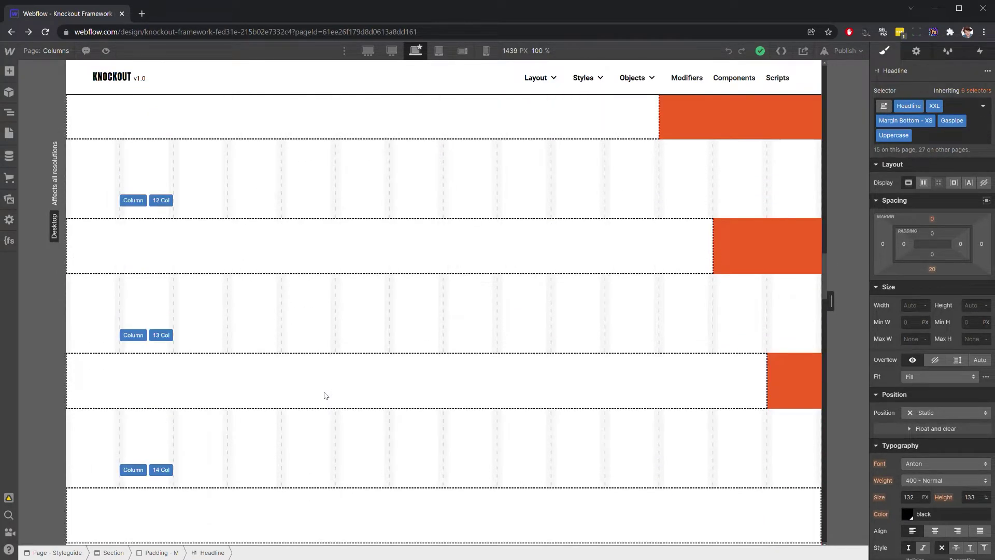
click(219, 380)
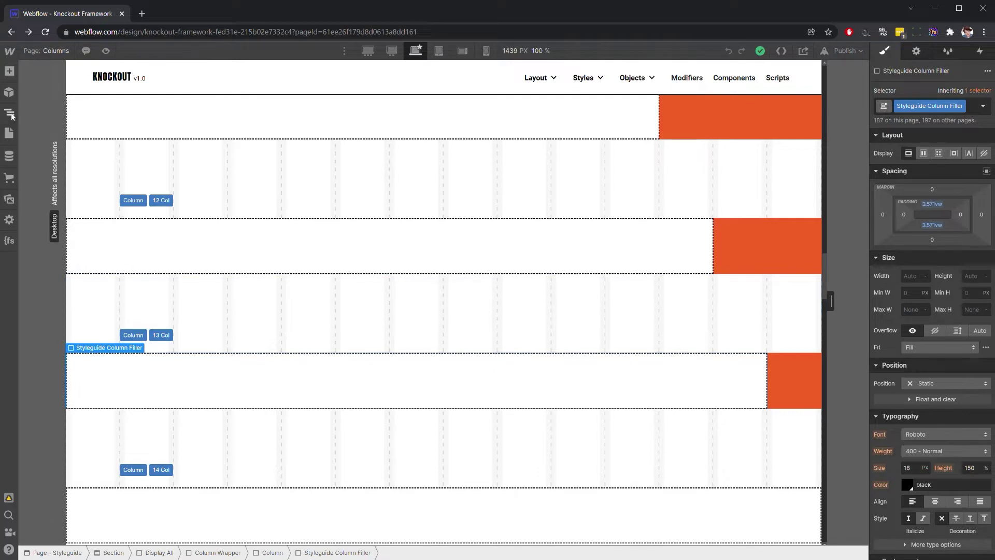
click(9, 112)
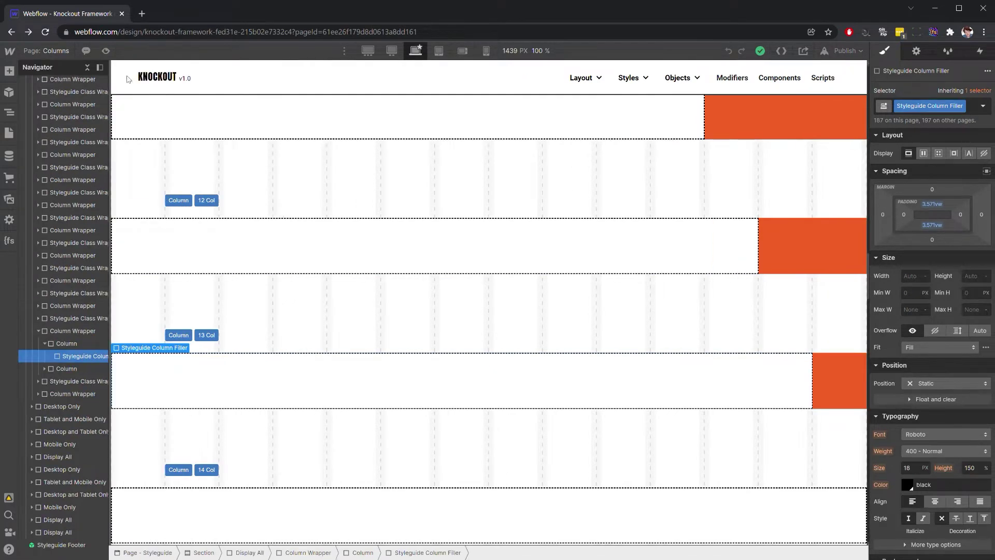
Step: Delete the 14 Col and 13 Col demo rows and their label rows
click(78, 334)
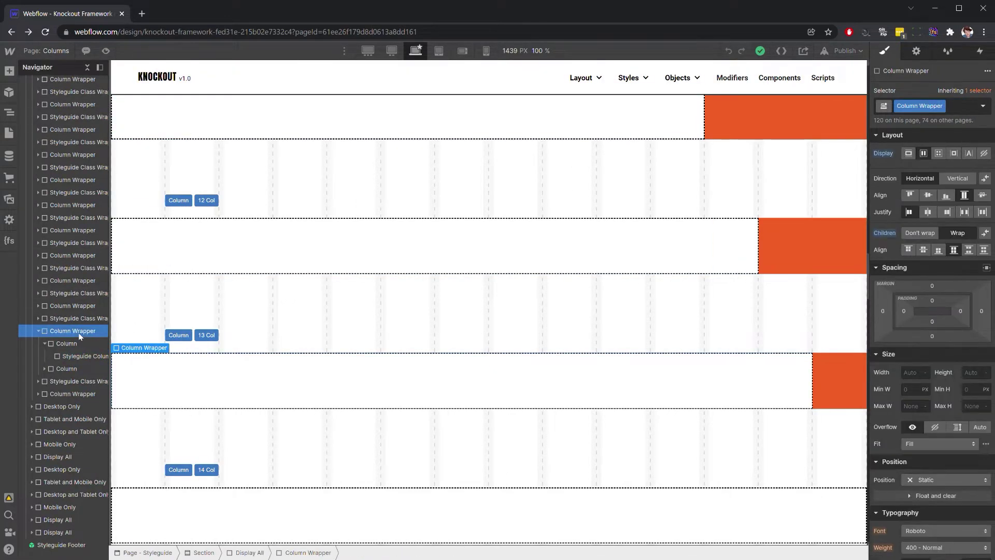
key(Delete)
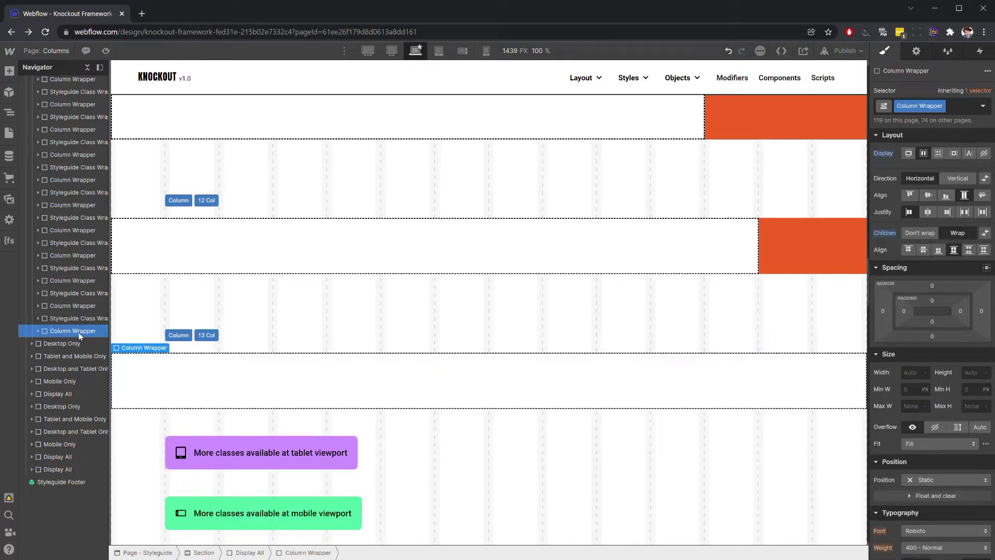
key(Delete)
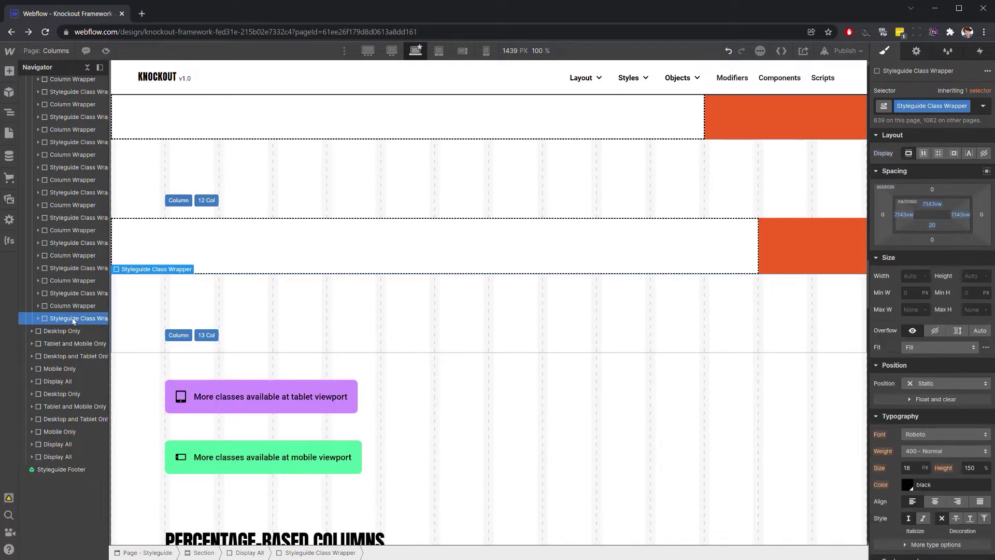
key(Delete)
Step: Scroll back up and select the filler in the 1 Col row
scroll(317, 271, up, 10)
scroll(318, 272, up, 15)
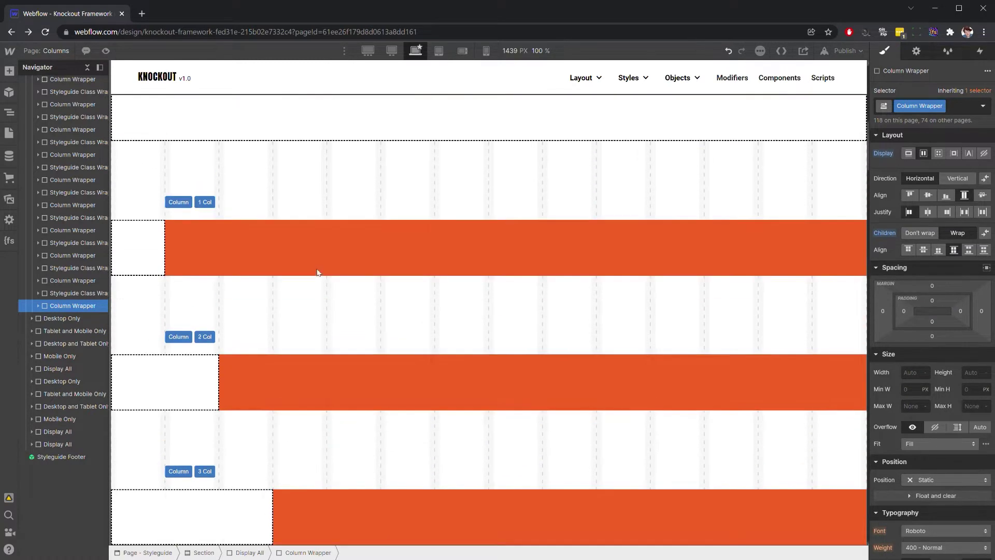
scroll(318, 272, up, 2)
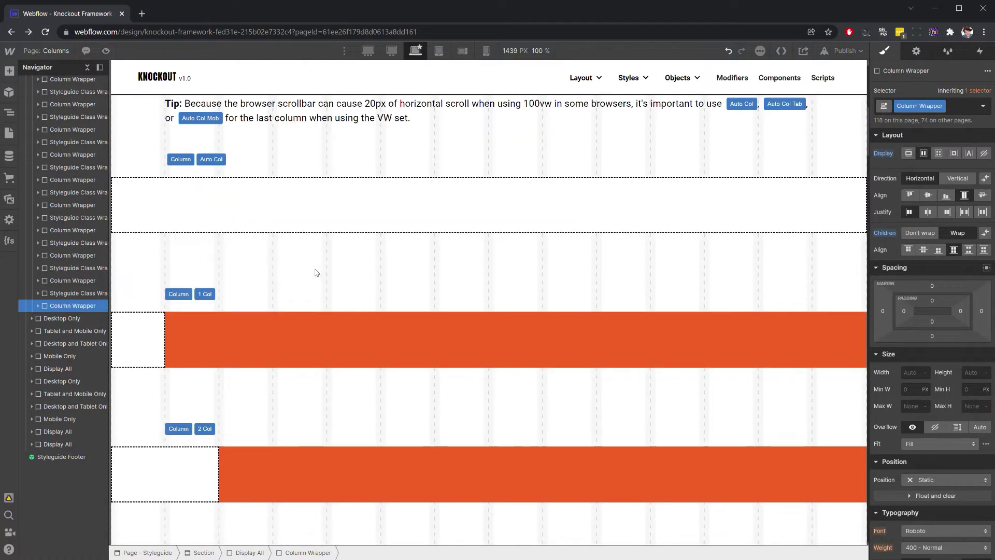
click(147, 327)
Step: Select the 1 Col column and compute 100/12 in the browser address bar
click(85, 235)
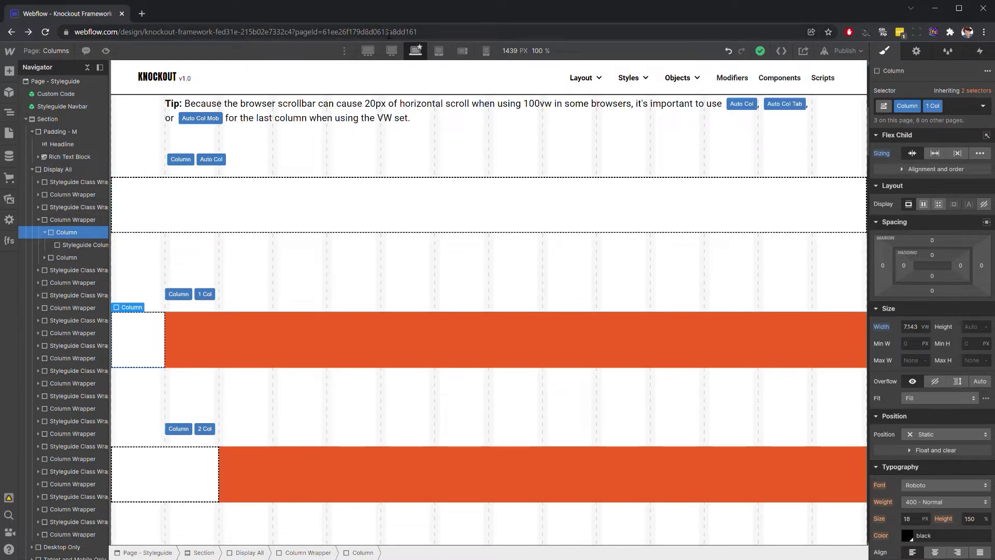
click(386, 33)
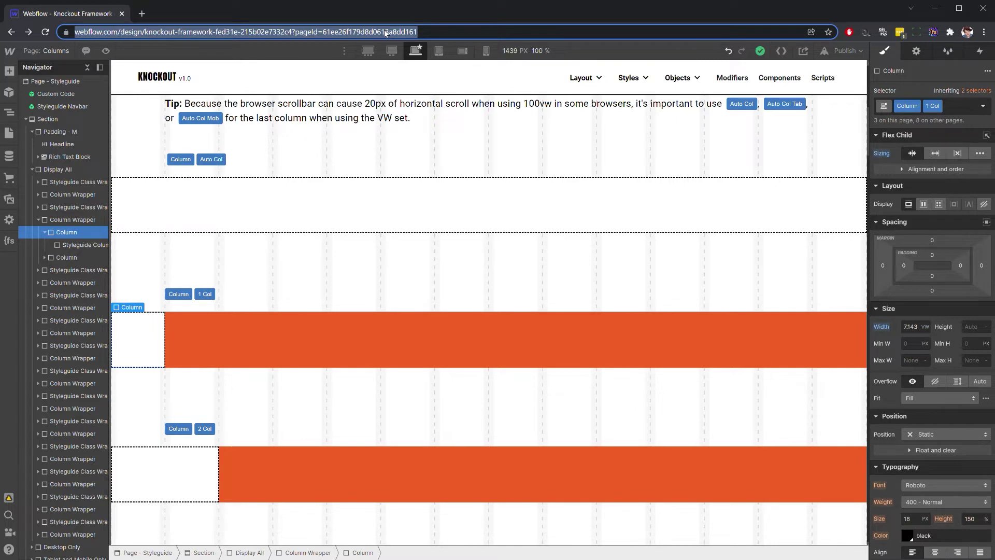
text(100/12)
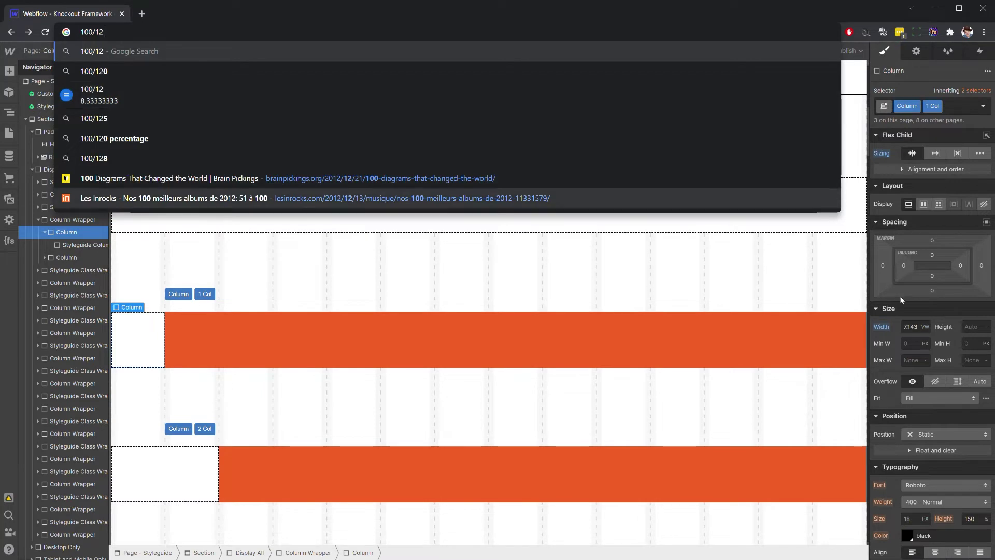
Step: Set the 1 Col column's width to 8.333 VW
click(921, 329)
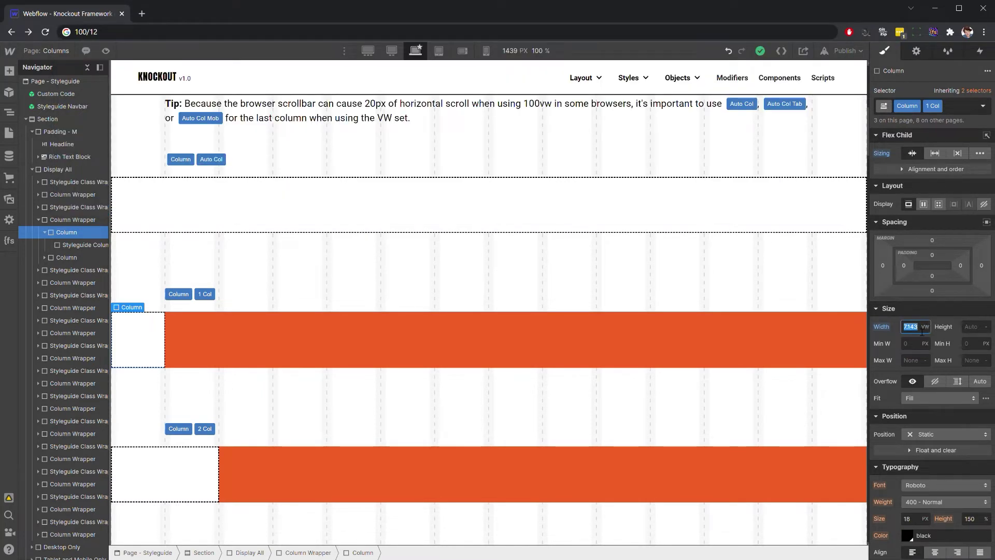
text(8.333)
key(Return)
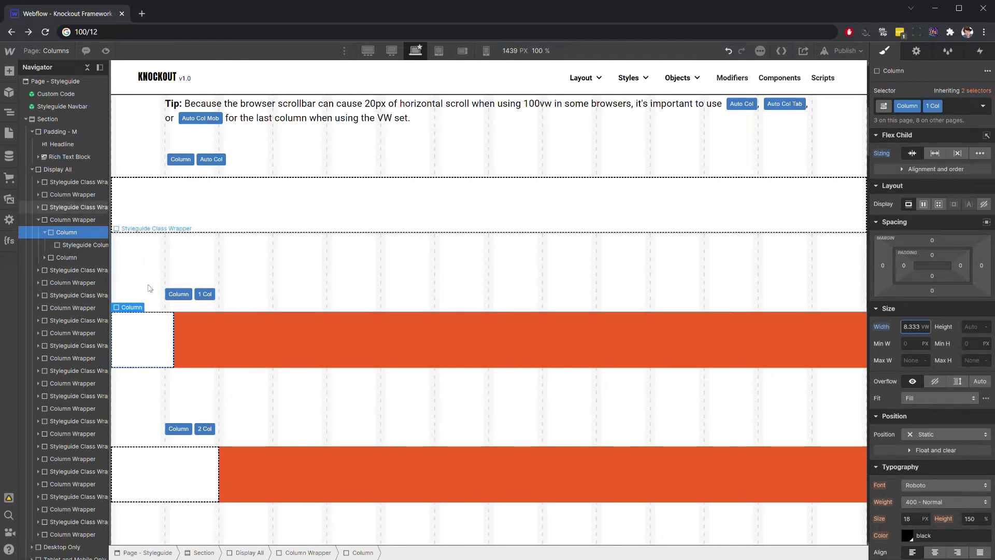
Step: Extend the address-bar formula to 100/12*2 for the 2 Col width
click(211, 34)
click(211, 35)
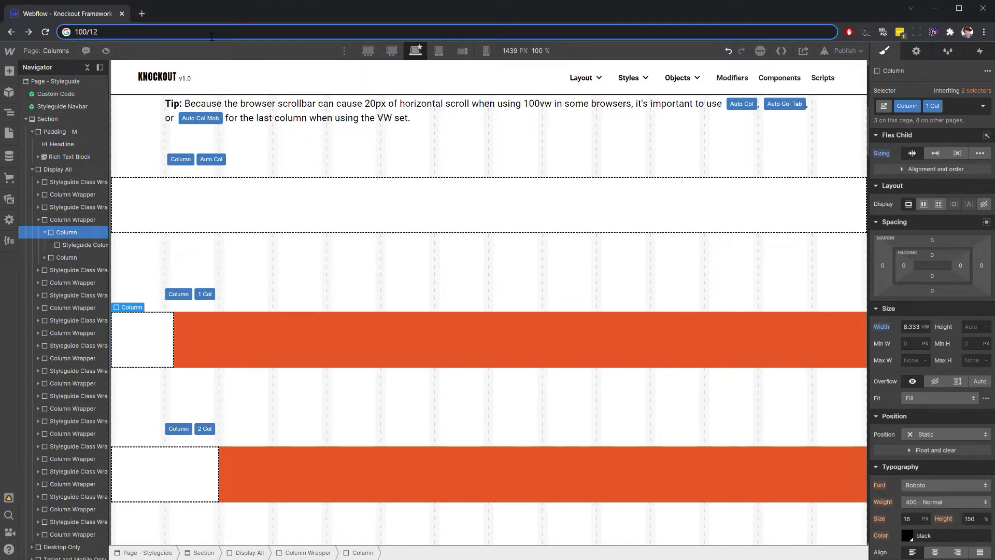
text(*2)
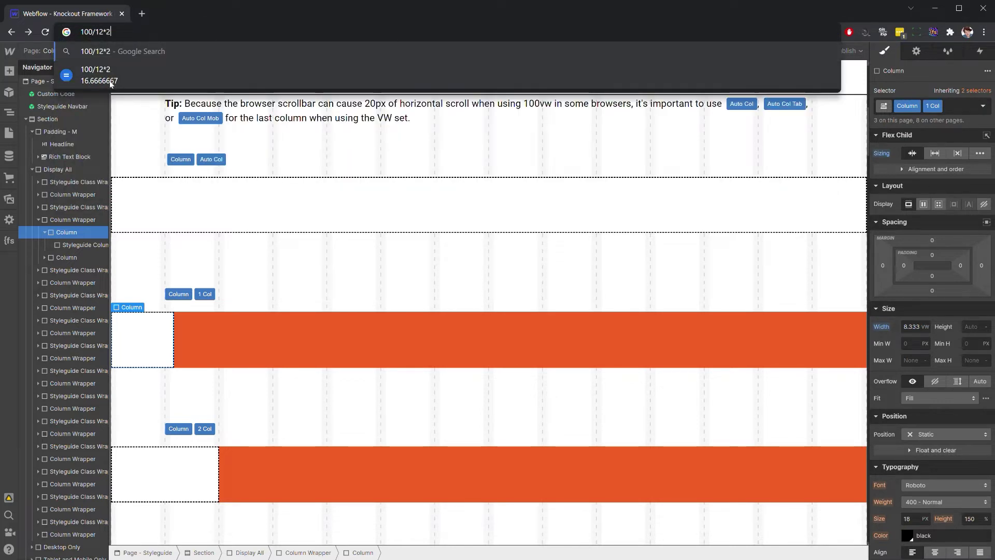
Step: Select the 2 Col column and enter 6.666 in its Width field
click(182, 460)
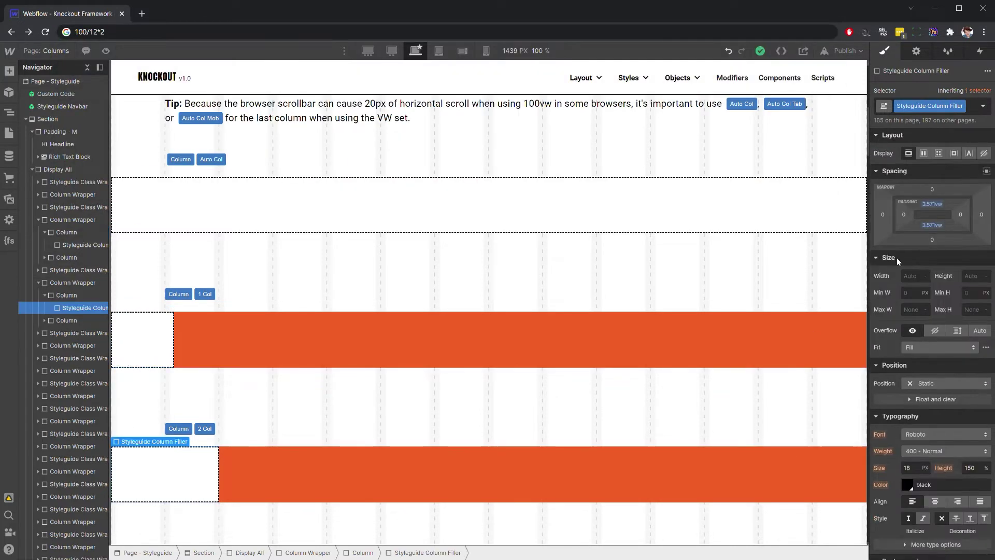
click(77, 296)
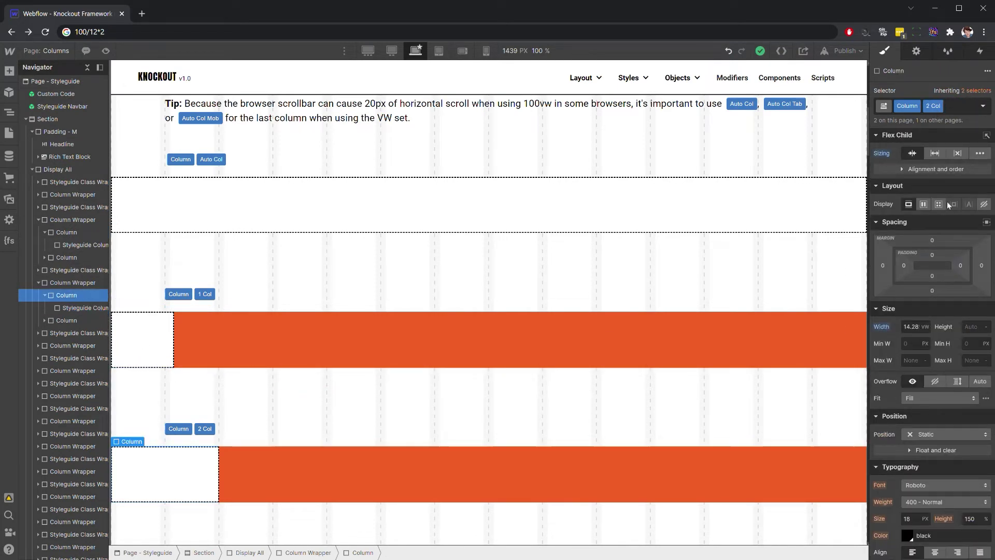
click(912, 326)
text(6.666)
key(Return)
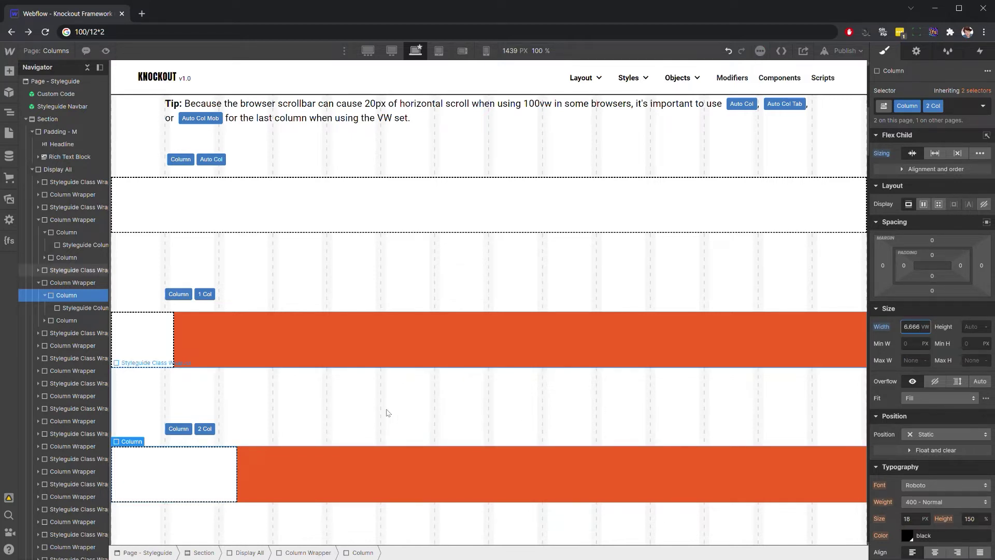
Step: Change the calculation to 100/12*3 and reselect the 2 Col and 3 Col rows
scroll(363, 399, down, 5)
click(228, 31)
click(247, 32)
key(BackSpace)
text(3)
click(231, 367)
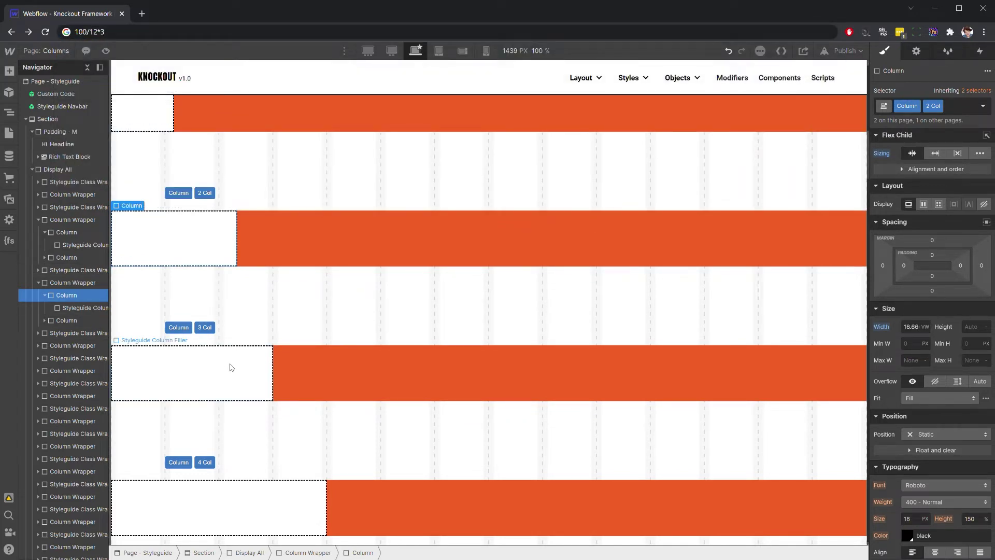
click(69, 282)
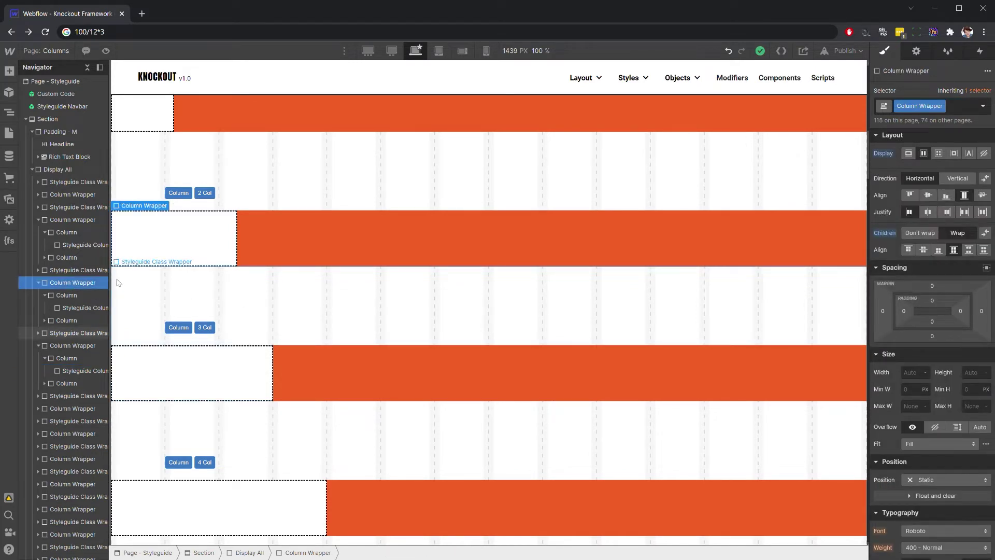
click(70, 295)
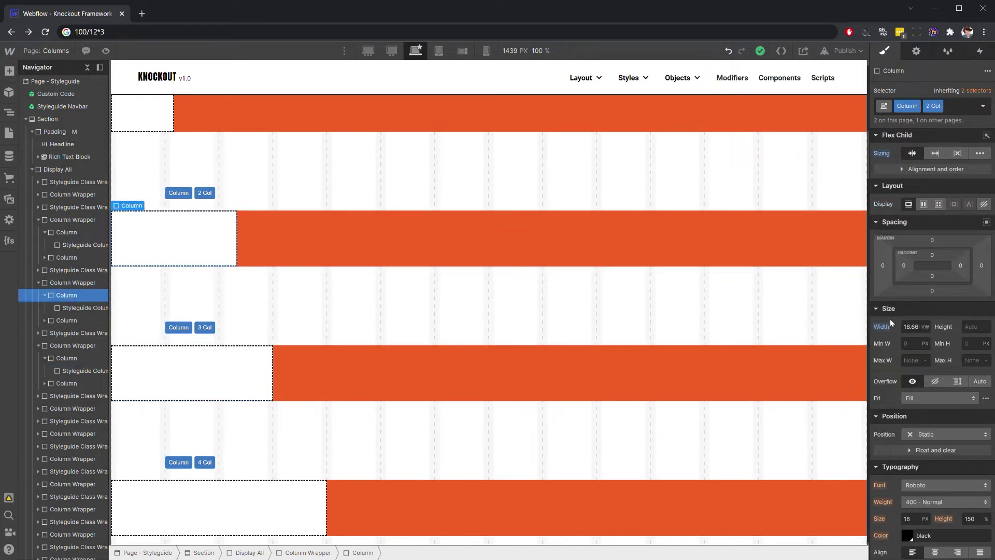
click(209, 356)
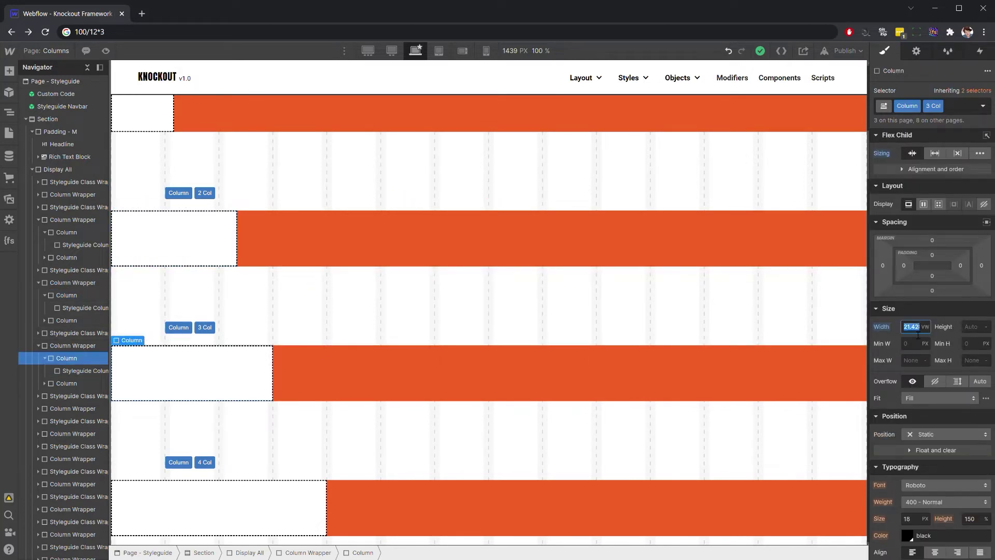
Step: Compute 100/12*4 and 100/12*5 while selecting the 4 Col and 5 Col columns
click(218, 508)
click(104, 31)
key(BackSpace)
text(4)
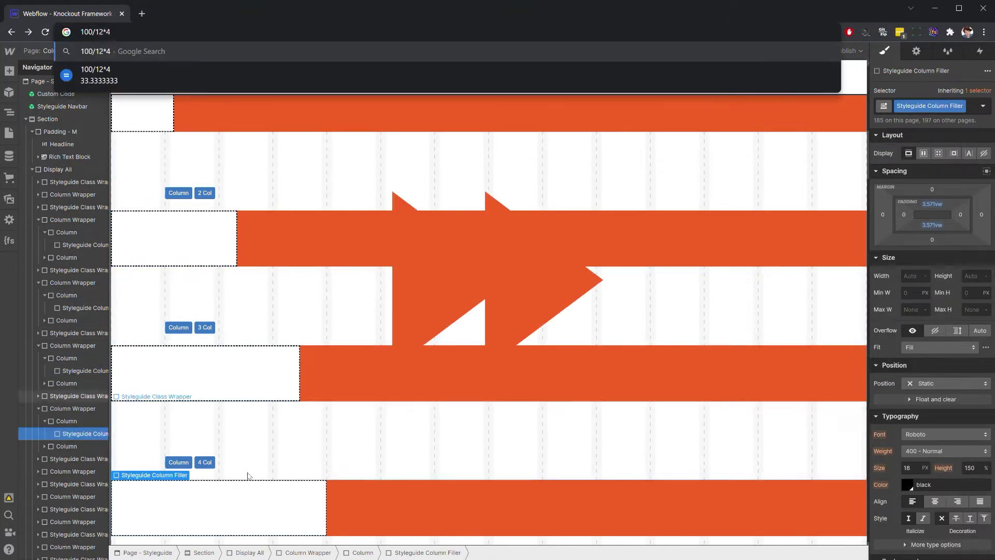
click(66, 421)
scroll(300, 409, down, 5)
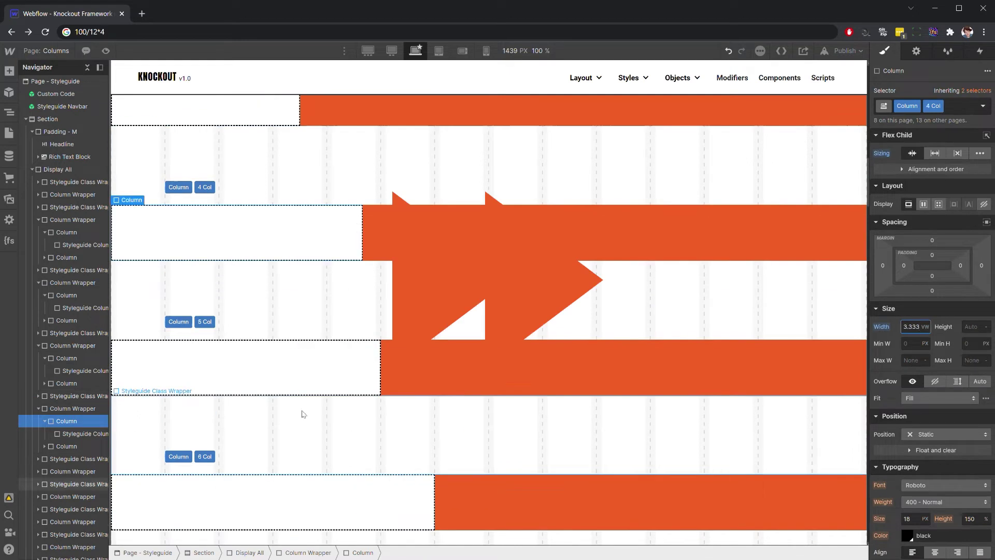
click(269, 371)
click(203, 32)
key(BackSpace)
text(5)
click(156, 362)
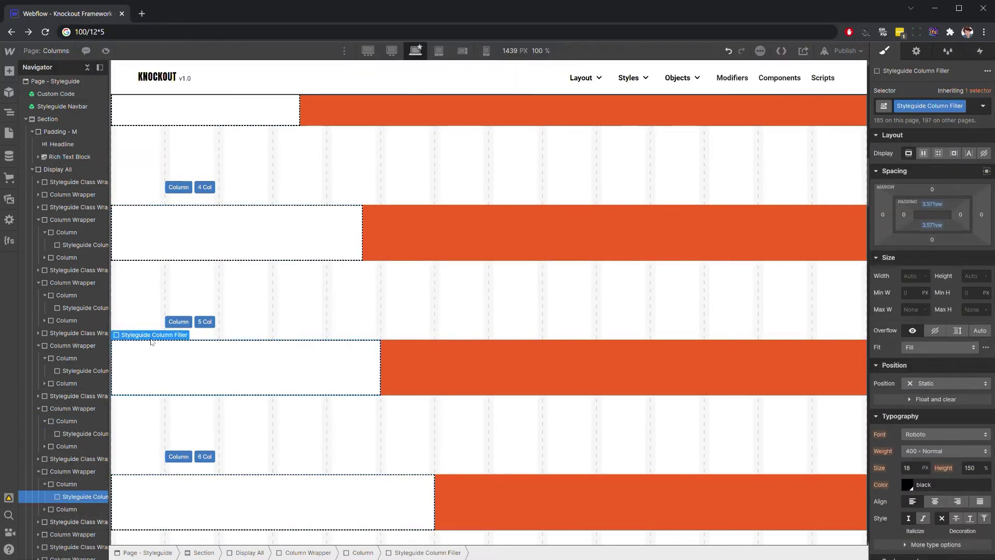
Step: Set the 5 Col width to 41.67 VW and the 6 Col width to 50 VW
click(130, 324)
click(912, 326)
text(41.67)
key(Return)
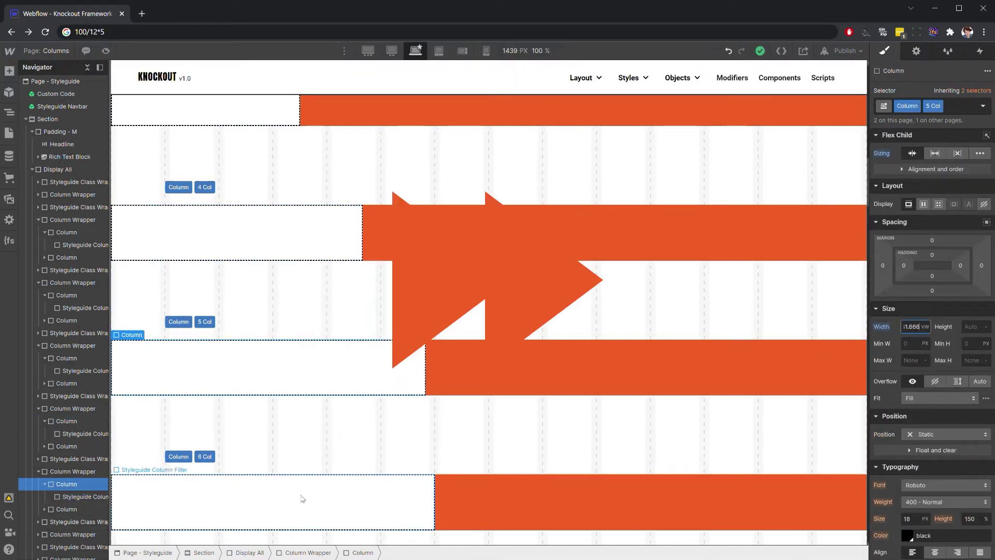
click(270, 500)
click(362, 552)
click(912, 326)
text(50)
key(Return)
Step: Set the 7 Col column's width to 58.333 VW
scroll(311, 415, down, 3)
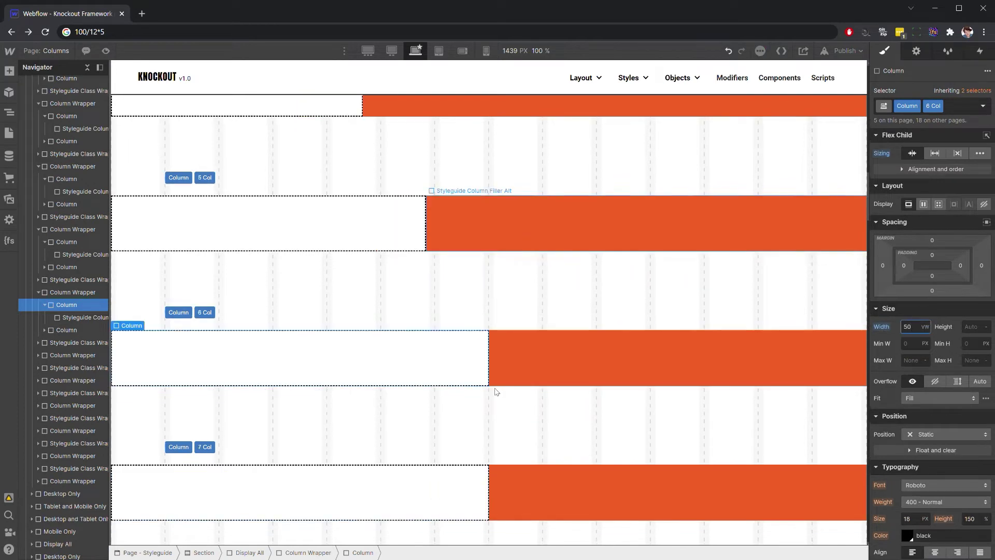
click(134, 459)
click(363, 552)
click(912, 326)
text(58.333)
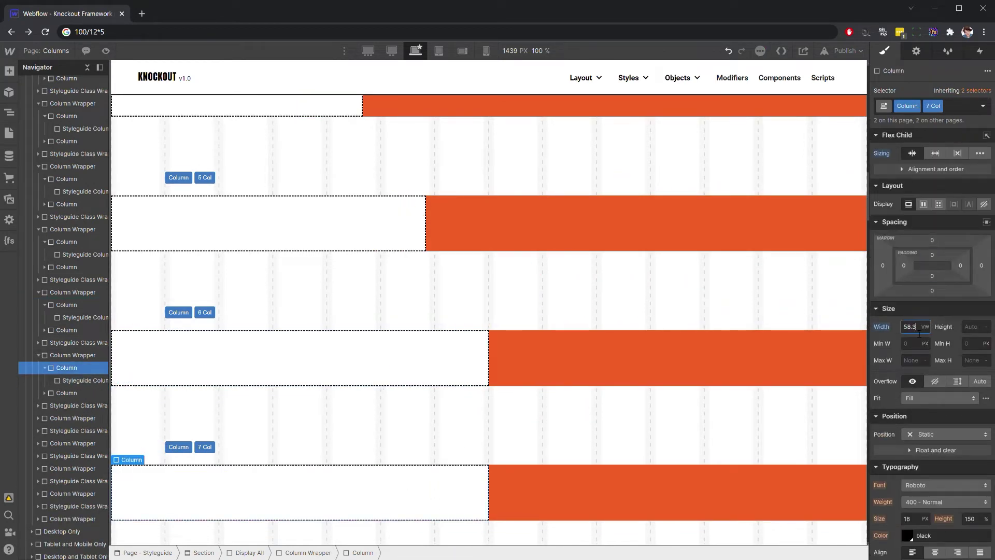
key(Return)
Step: Compute 100/12*8 and set the 8 Col column's width to 66.66%
click(212, 39)
text(100/12)
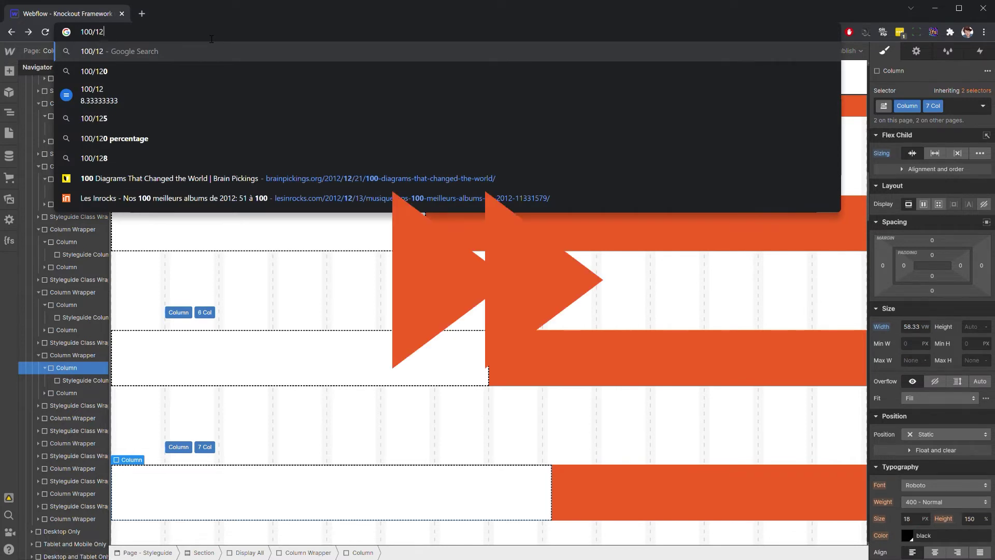
text(*7)
key(BackSpace)
text(8)
click(388, 466)
scroll(388, 465, down, 3)
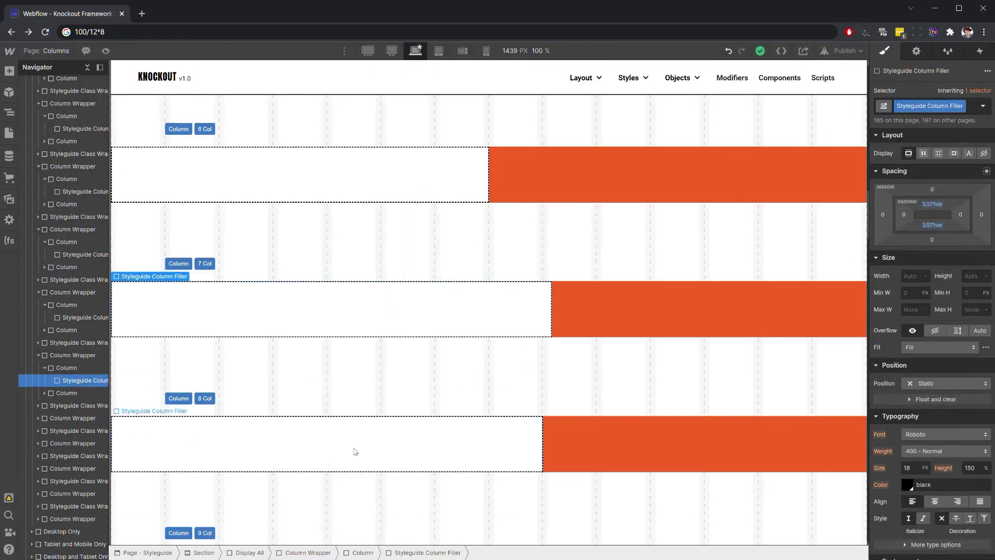
click(388, 465)
click(911, 328)
text(66.66%)
key(Return)
Step: Compute 100/12*9 and set the 9 Col column's width to 75 VW
scroll(471, 355, down, 4)
click(363, 394)
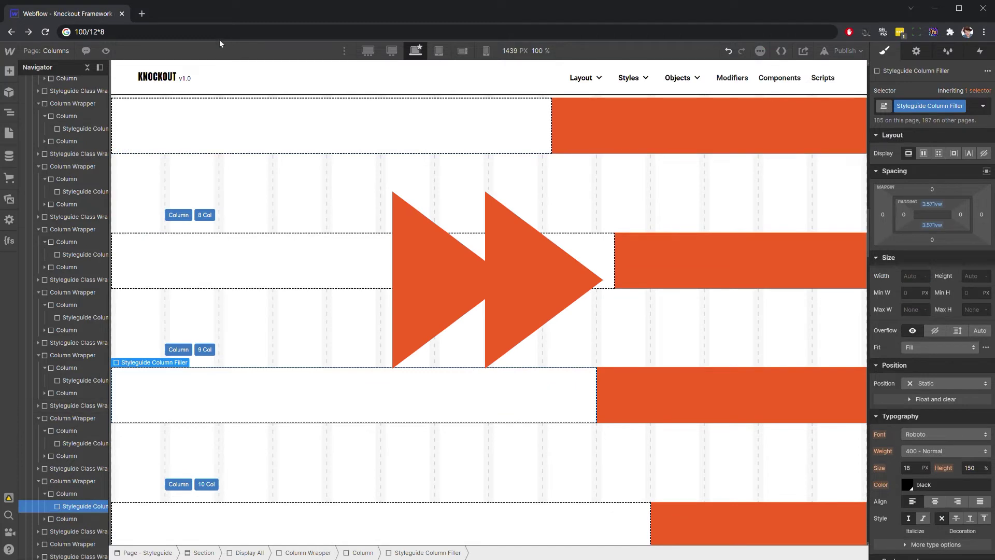
click(220, 32)
key(BackSpace)
text(9)
click(67, 493)
click(912, 327)
text(75)
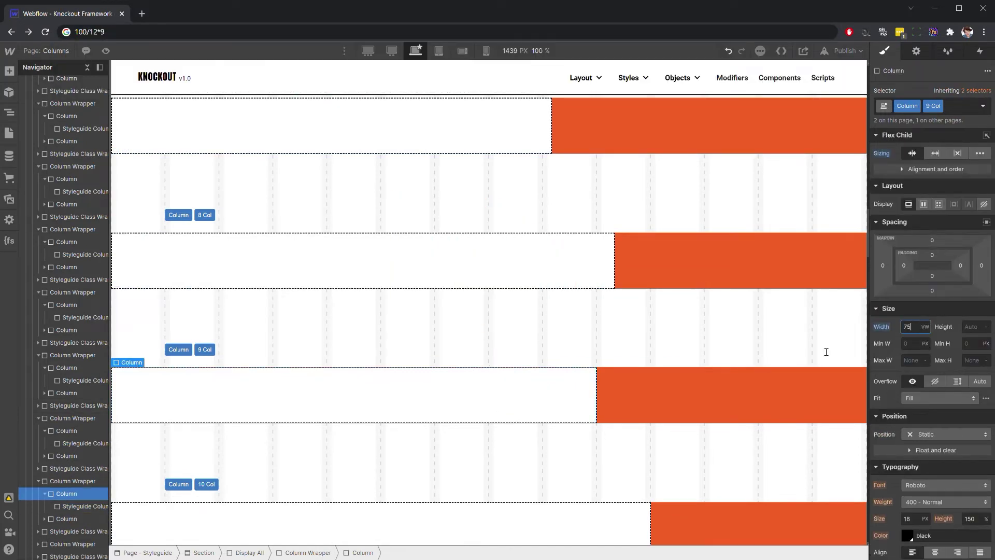
key(Return)
Step: Compute 100/12*10 and set the 10 Col column's width to 83.333 VW
click(140, 513)
click(91, 32)
text(100/12*10)
click(140, 496)
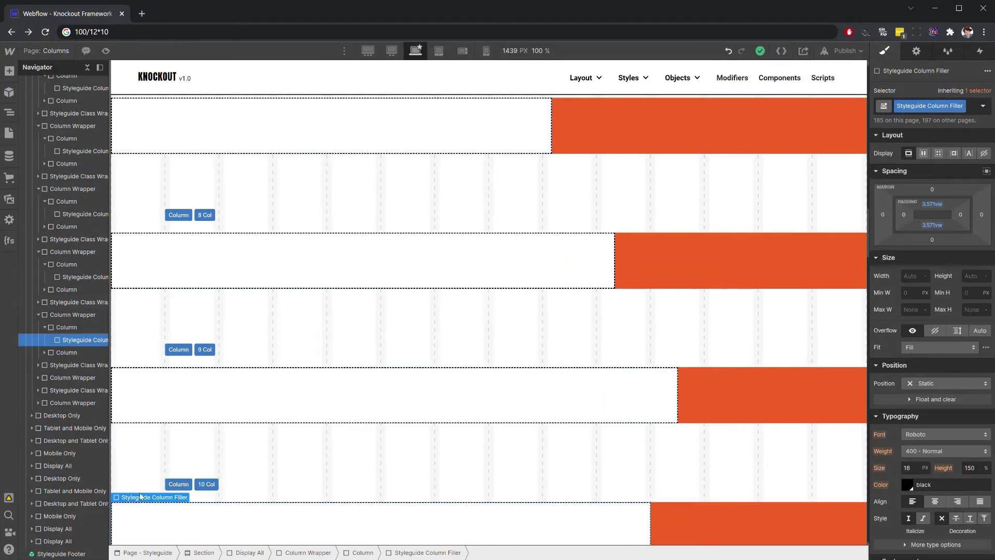
click(912, 326)
text(83.333)
scroll(631, 380, down, 4)
key(Return)
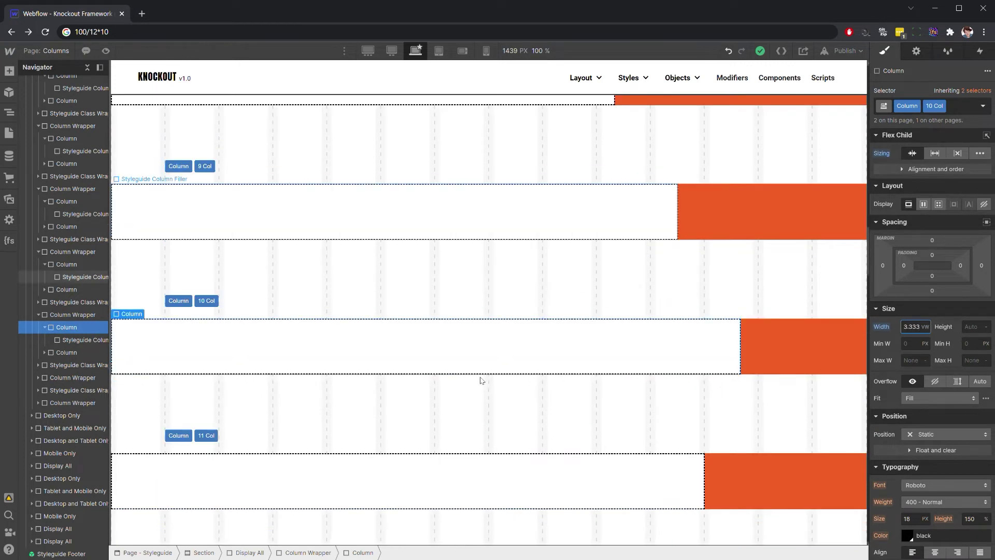
Step: Compute 100/12*11 and set the 11 Col column's width to 91.666 VW
click(340, 473)
click(145, 39)
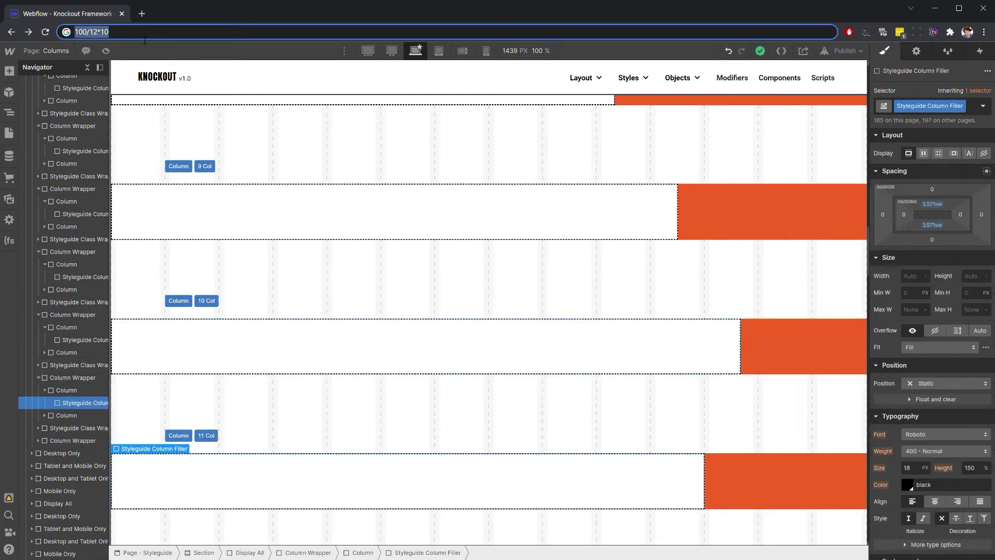
text(100/12*11)
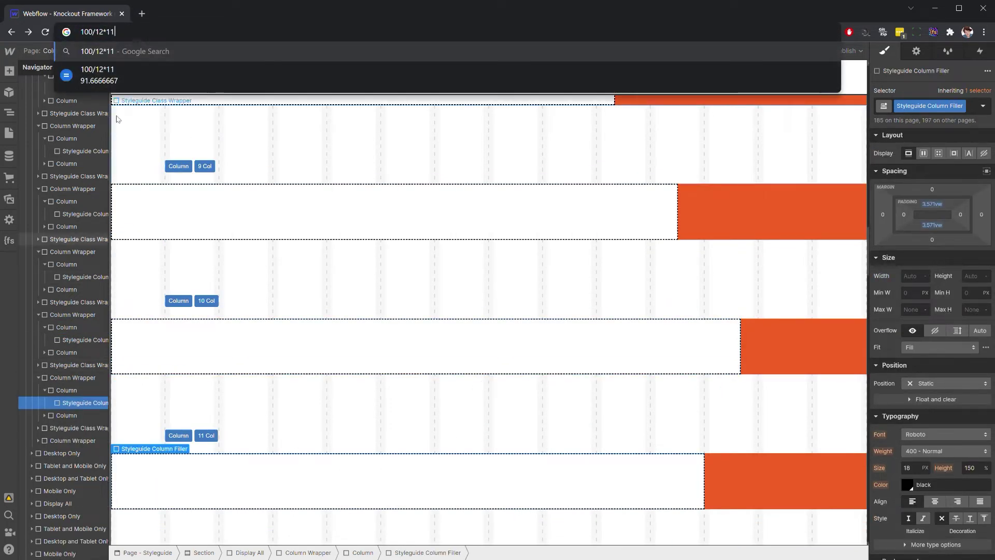
click(164, 455)
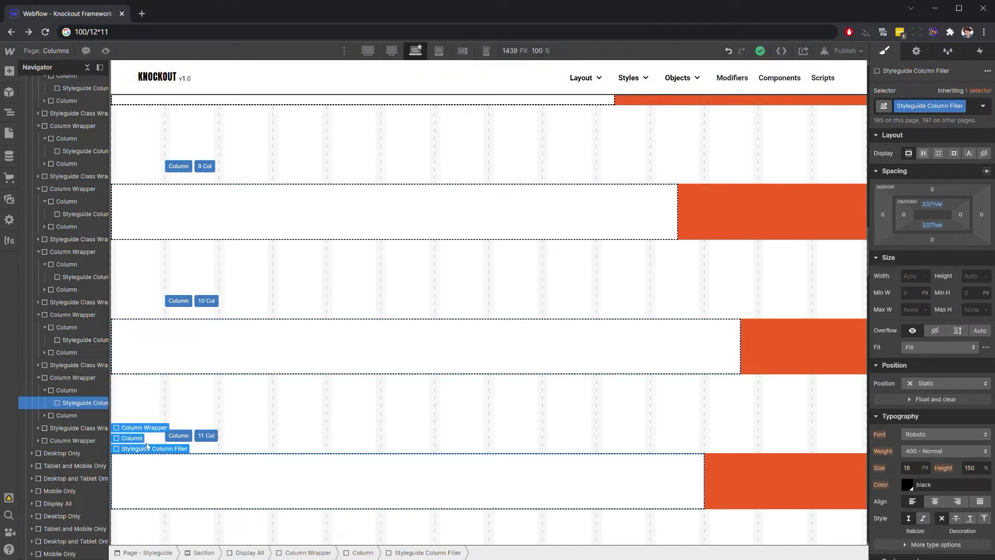
click(218, 437)
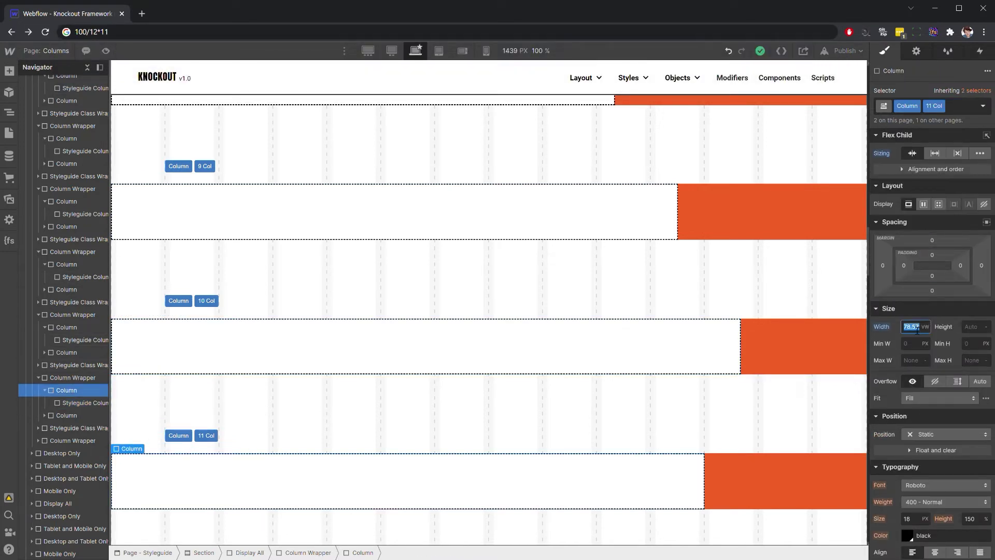
text(91.666)
key(Return)
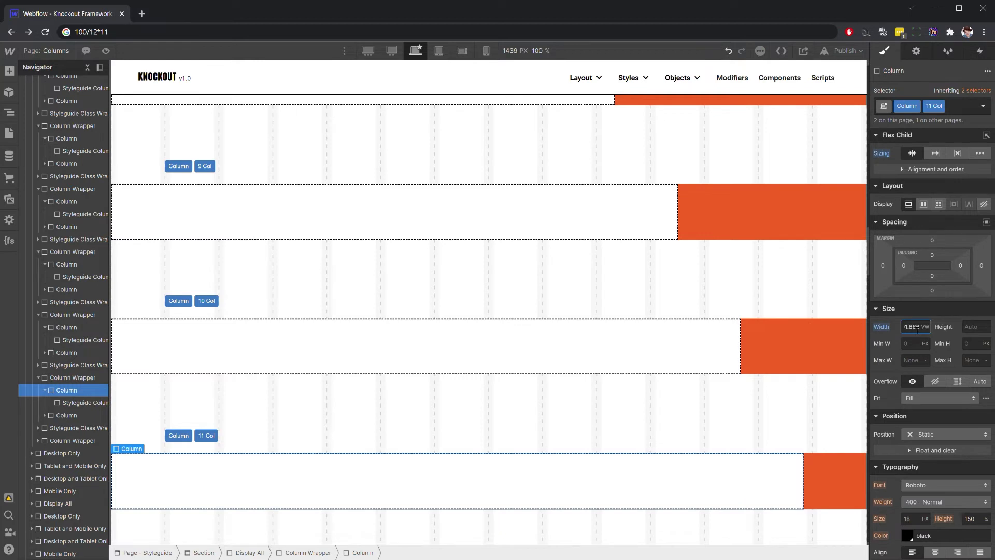
Step: Select the 12 Col column and enter 100 as its width
scroll(360, 407, down, 5)
click(381, 387)
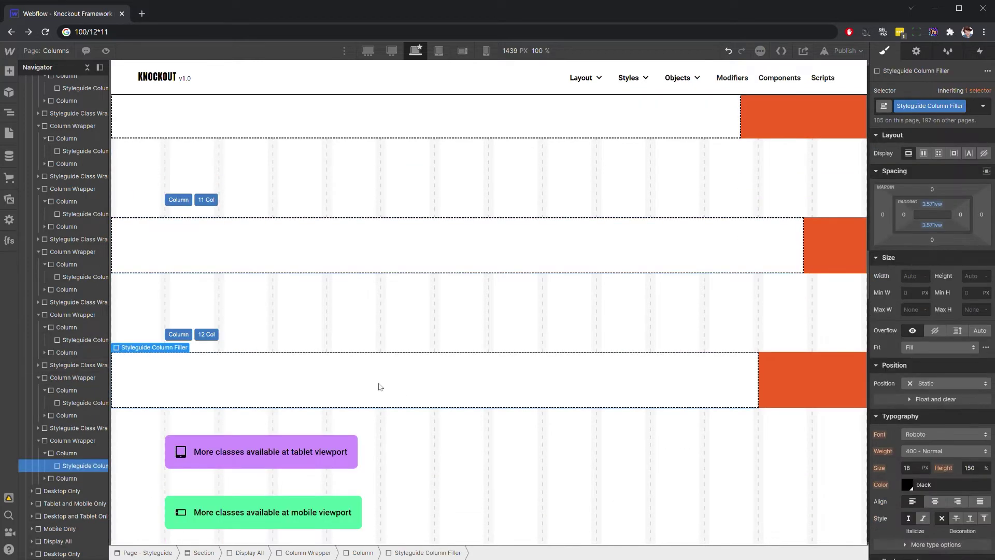
click(67, 453)
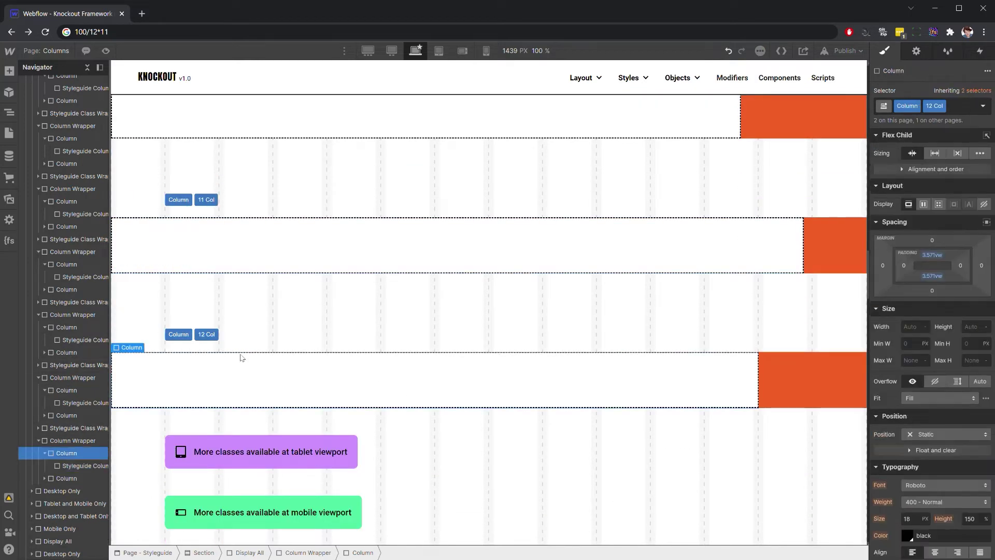
click(921, 332)
text(100)
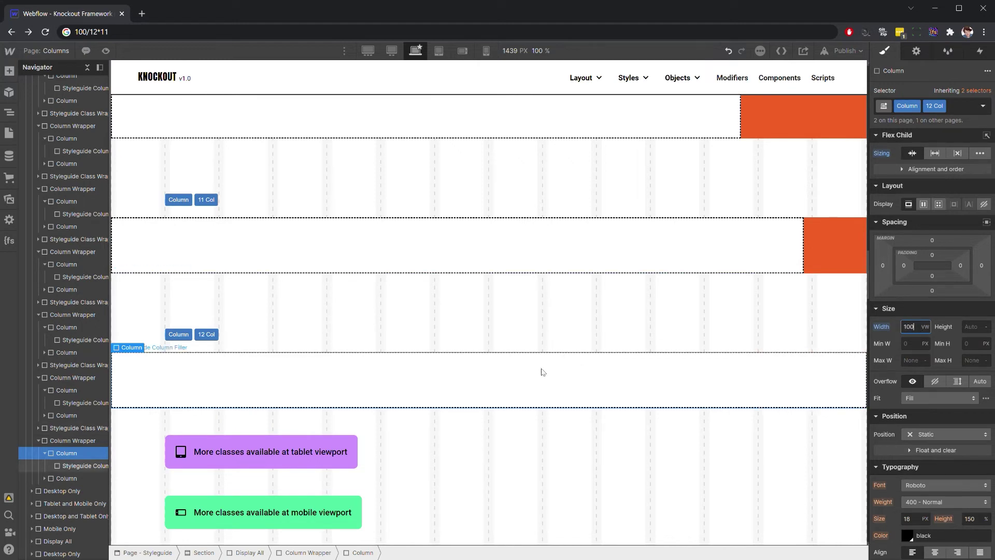
Step: Scroll back up and switch the canvas to the tablet view
scroll(542, 371, up, 15)
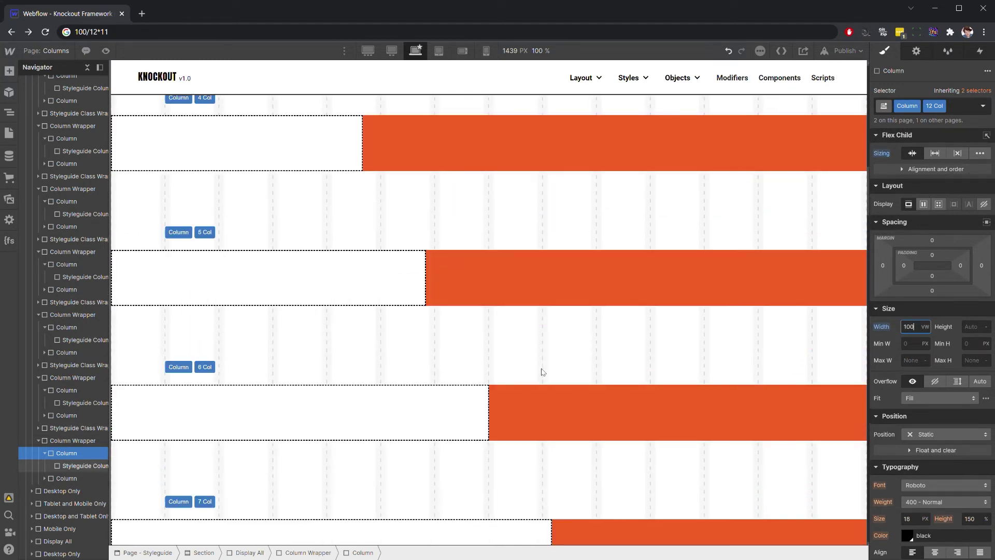
scroll(542, 371, up, 10)
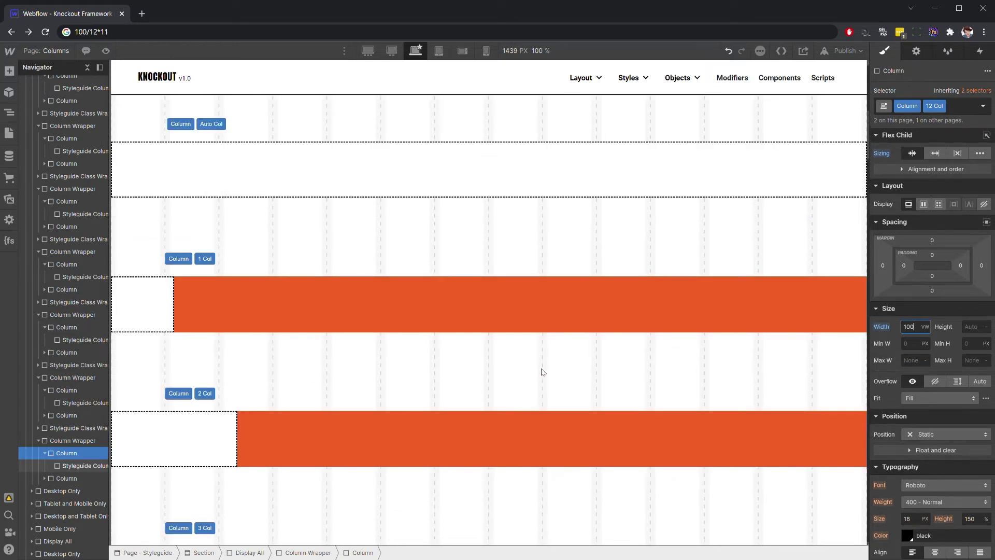
scroll(542, 372, up, 5)
click(438, 50)
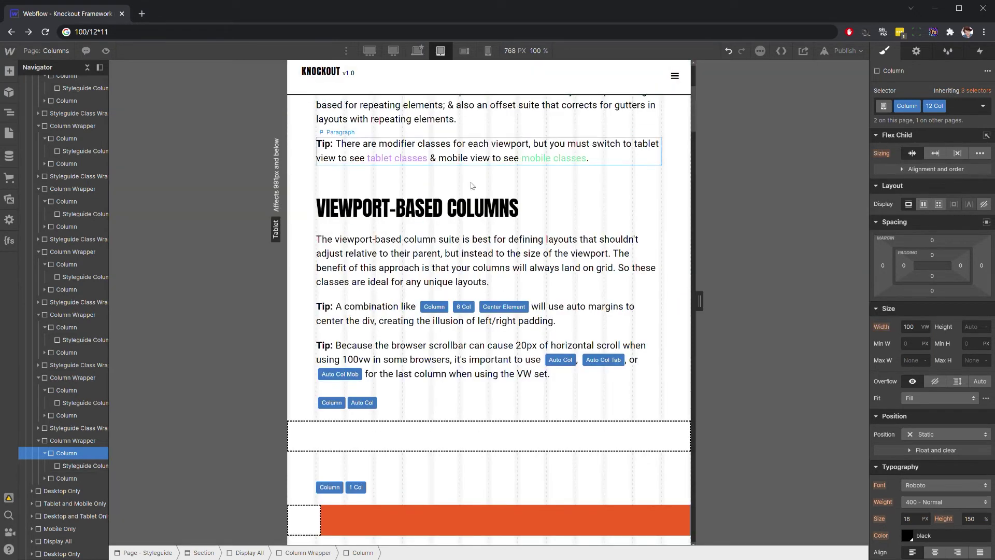
scroll(471, 207, down, 10)
scroll(471, 208, down, 10)
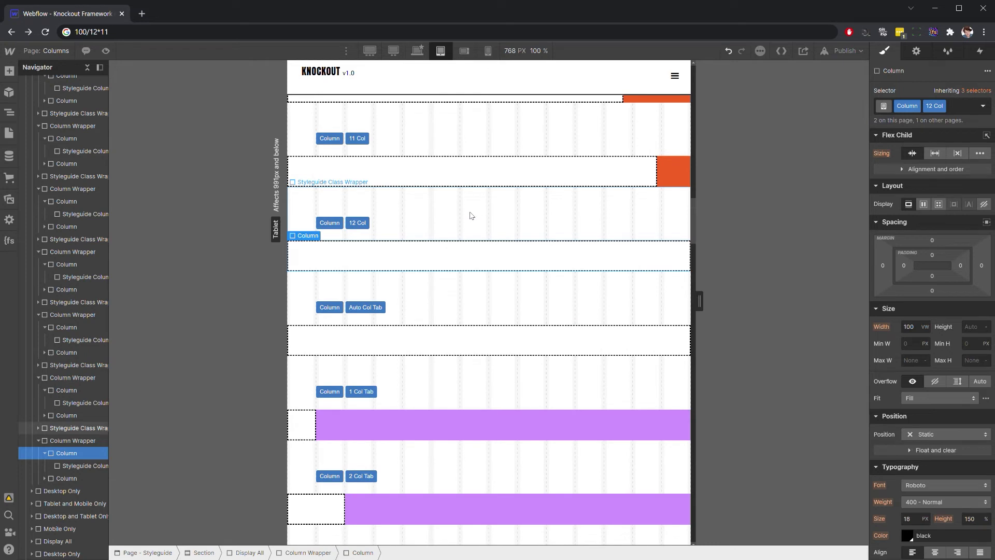
scroll(492, 274, down, 4)
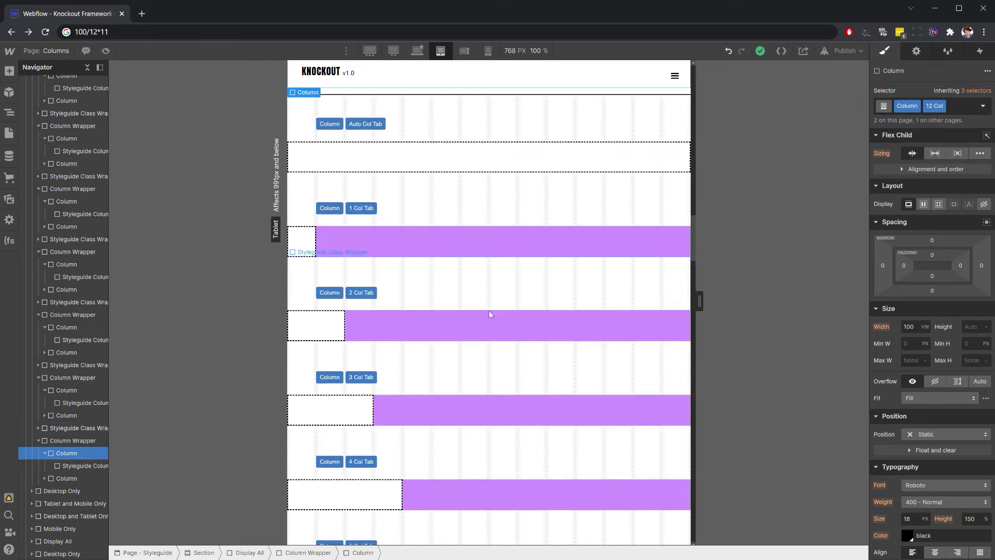
click(423, 50)
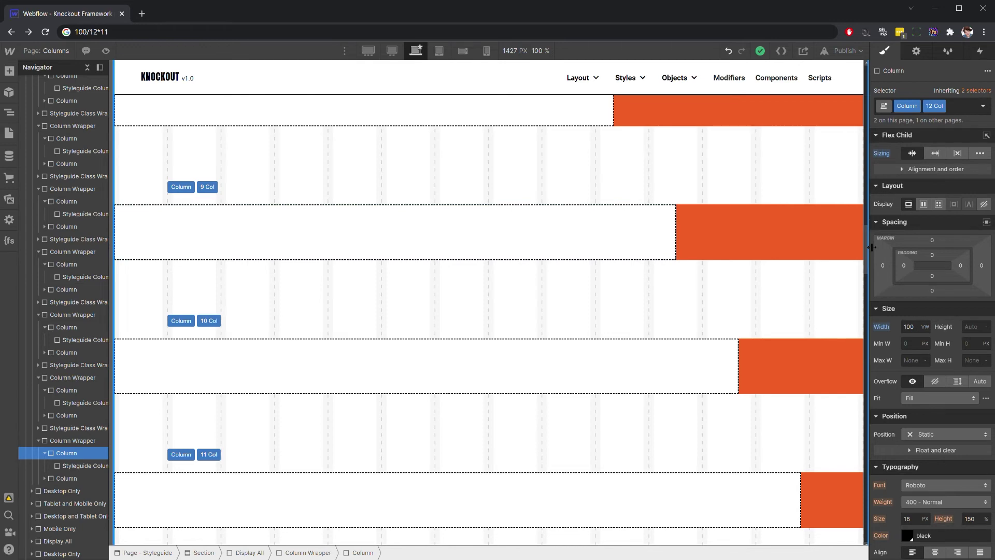
drag(866, 247, 861, 137)
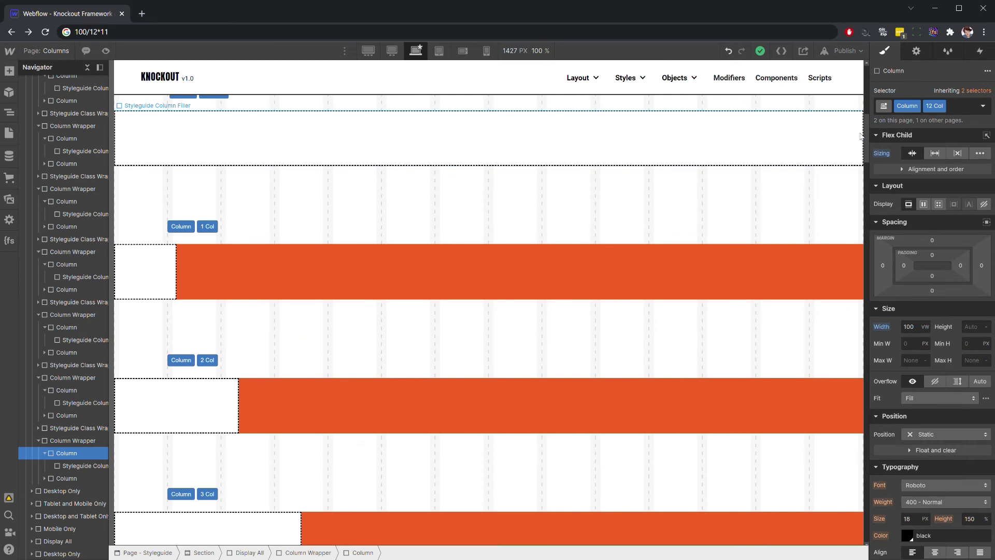